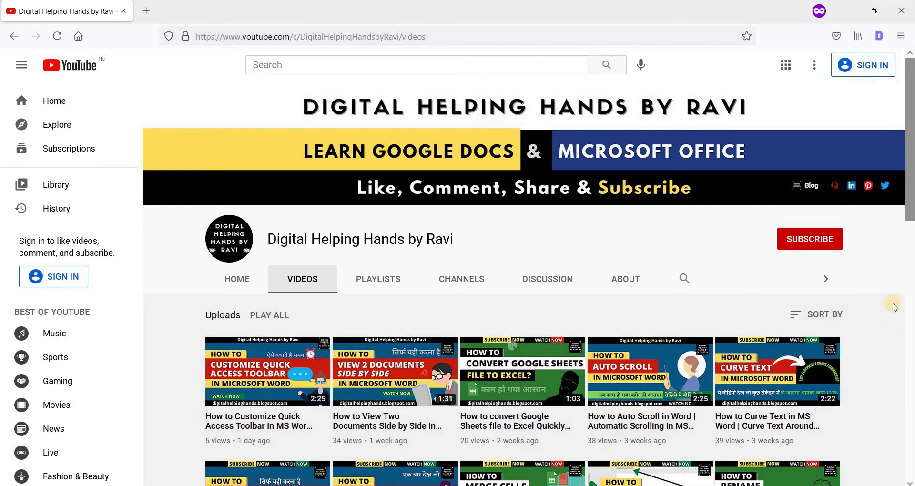
# Switch from the browser to the Word document and show the Design tab.
pyautogui.hotkey('alt', 'Tab')
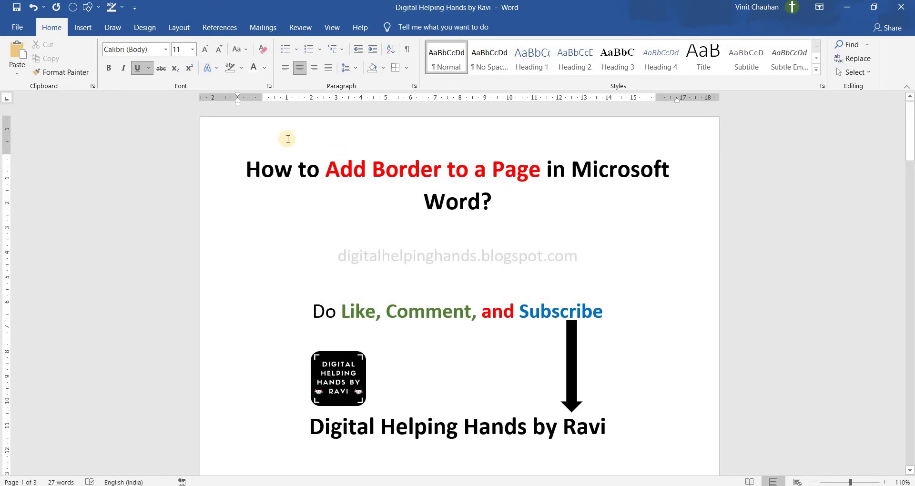
pyautogui.click(148, 32)
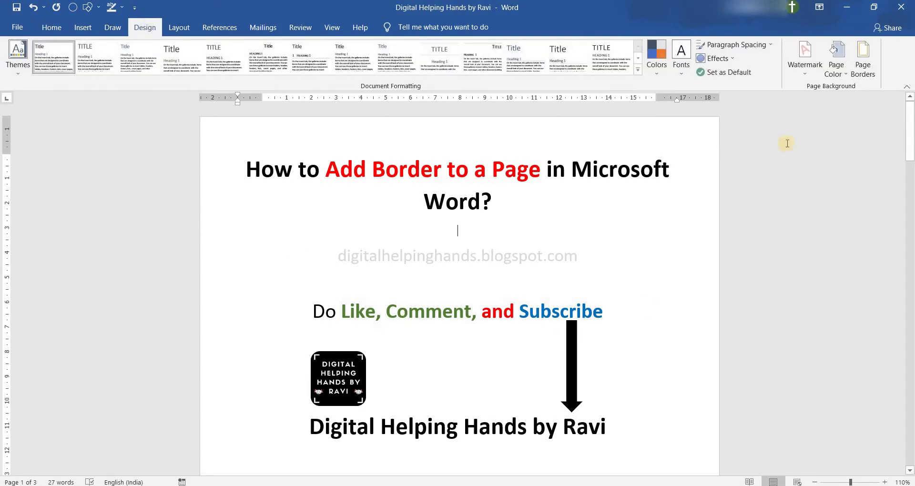
# Set up a Box page border with a thick single-line style 3 pt wide.
pyautogui.click(861, 72)
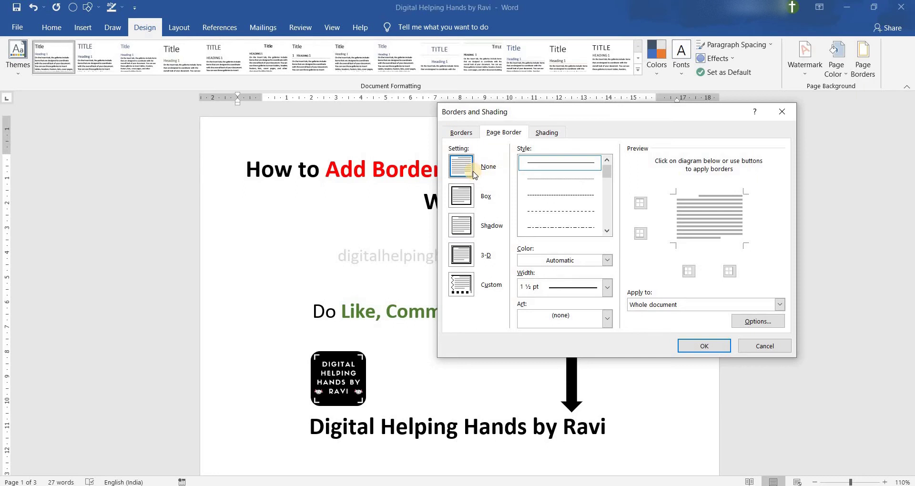
pyautogui.click(467, 195)
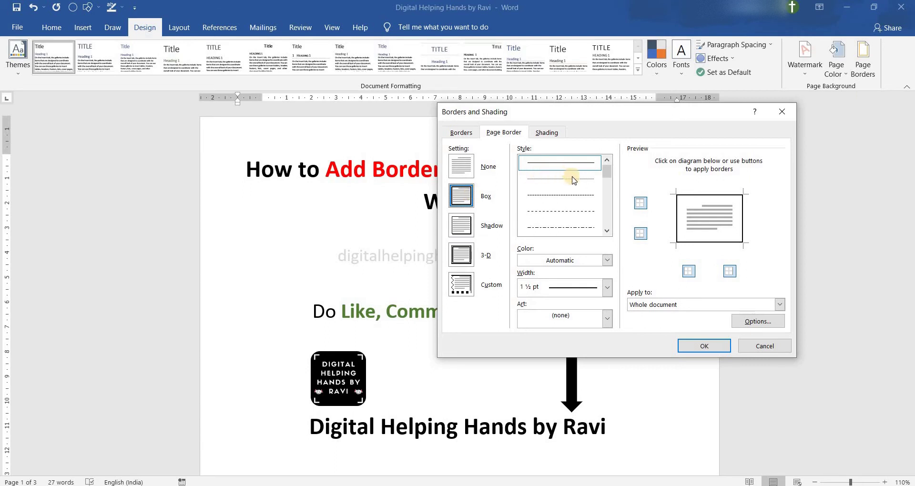
pyautogui.click(607, 190)
pyautogui.moveTo(609, 191)
pyautogui.mouseDown()
pyautogui.moveTo(607, 216)
pyautogui.moveTo(611, 193)
pyautogui.mouseUp()
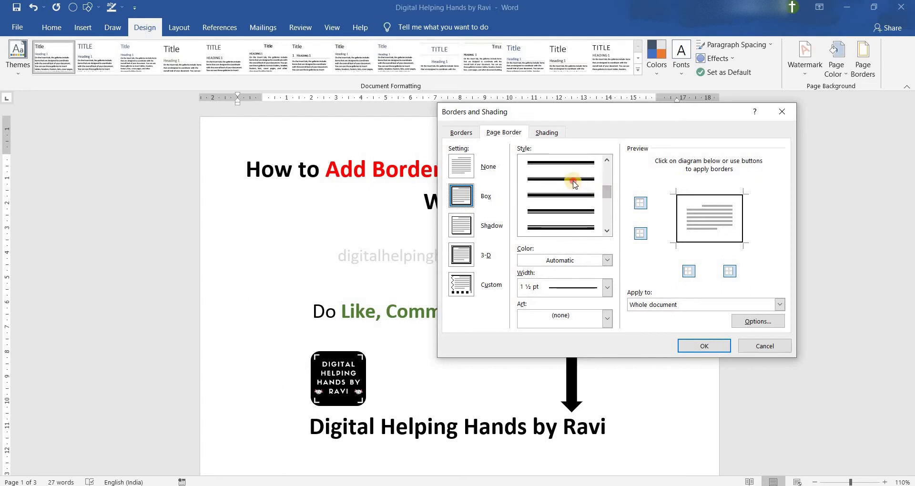
pyautogui.click(574, 182)
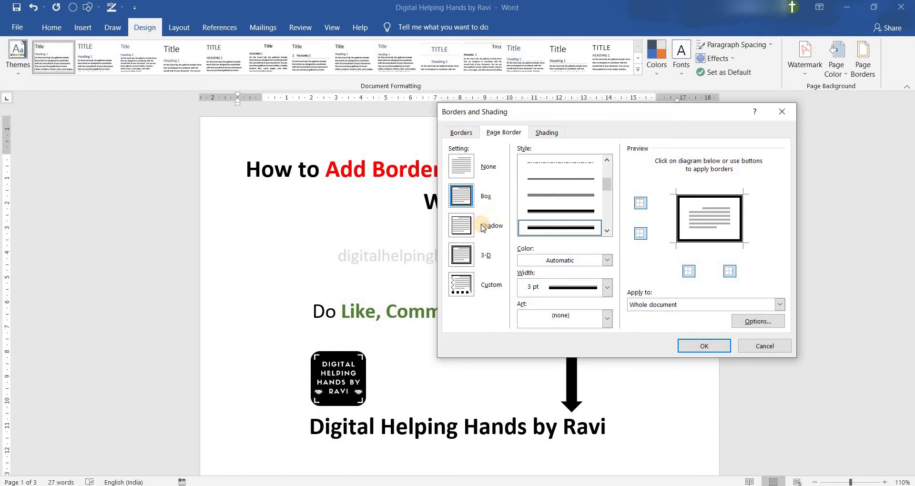
pyautogui.click(463, 197)
# Make the border line blue and 2¼ pt wide, with Art left as (none).
pyautogui.click(607, 259)
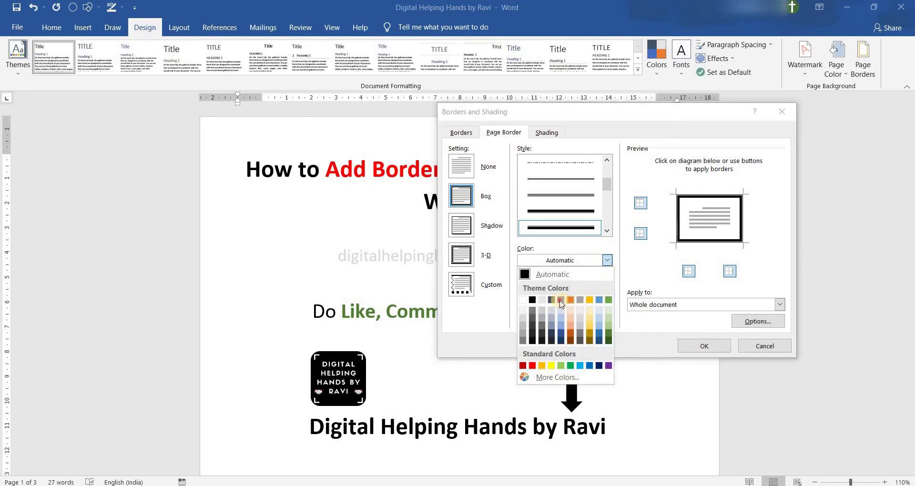
pyautogui.click(561, 299)
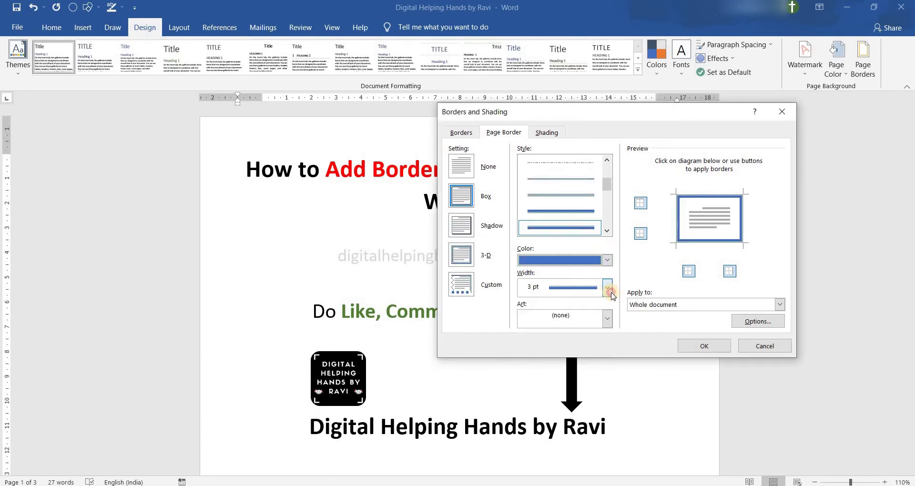
pyautogui.click(606, 287)
pyautogui.click(589, 320)
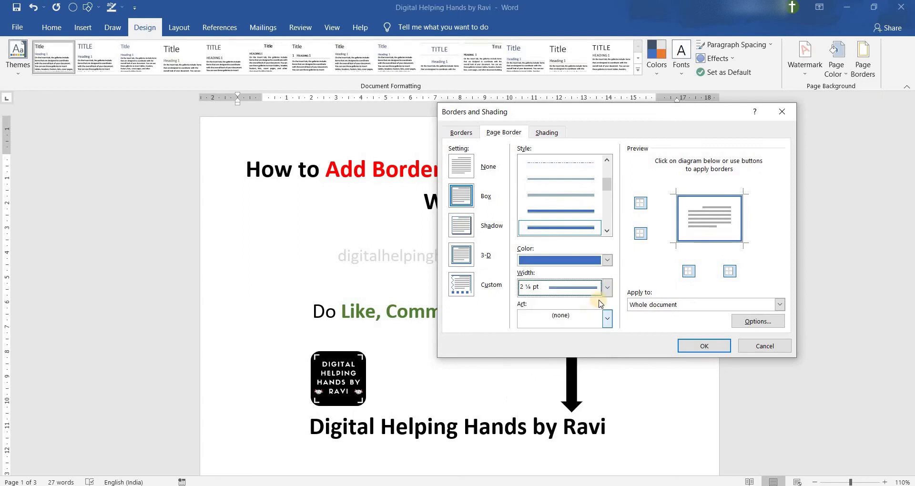
pyautogui.click(607, 317)
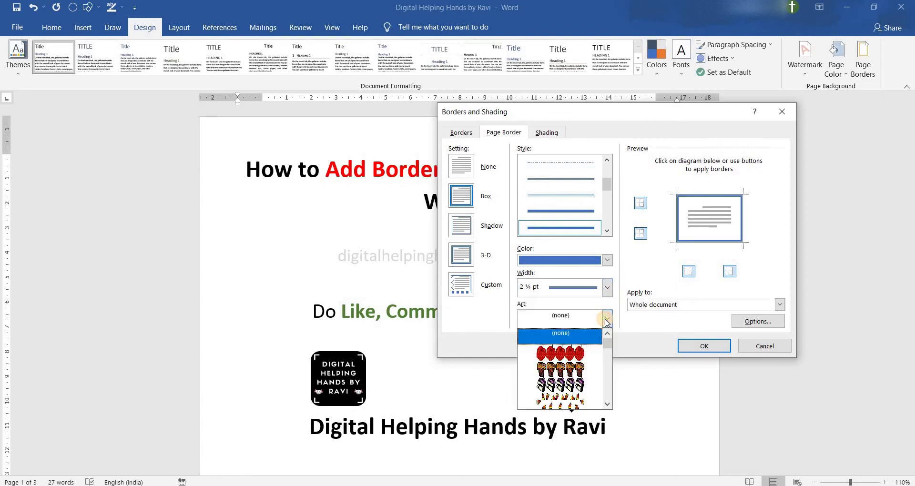
pyautogui.click(607, 320)
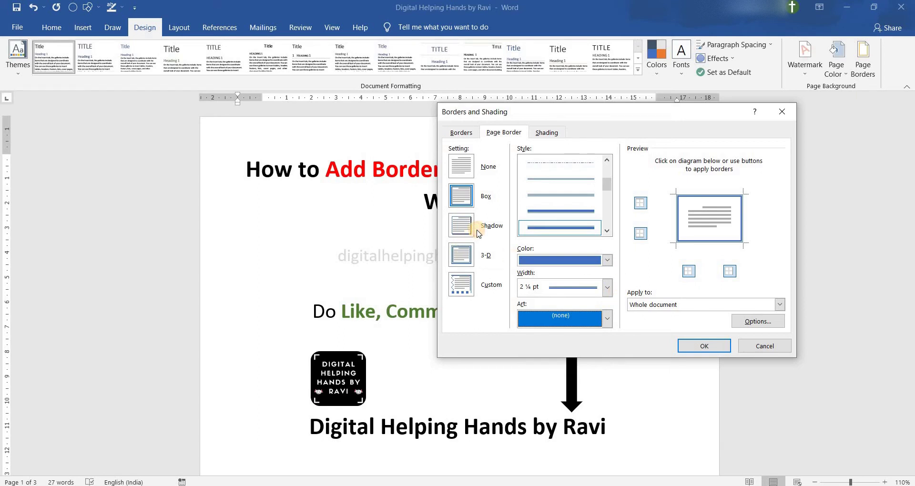
# Try the Shadow and 3-D border settings, ending on Custom.
pyautogui.click(461, 226)
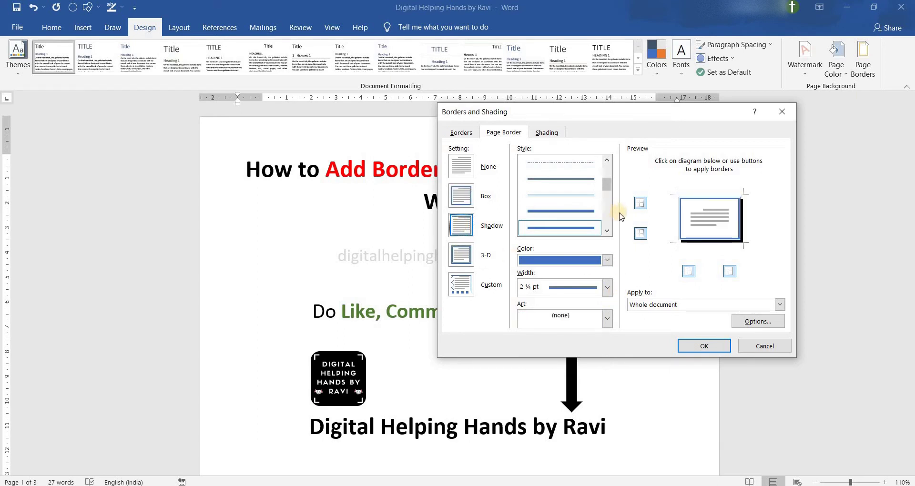
pyautogui.click(461, 255)
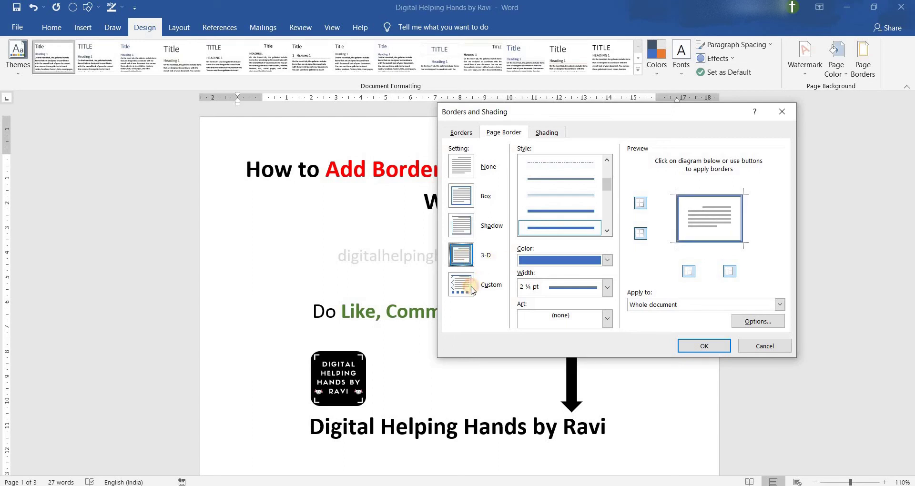
pyautogui.click(472, 290)
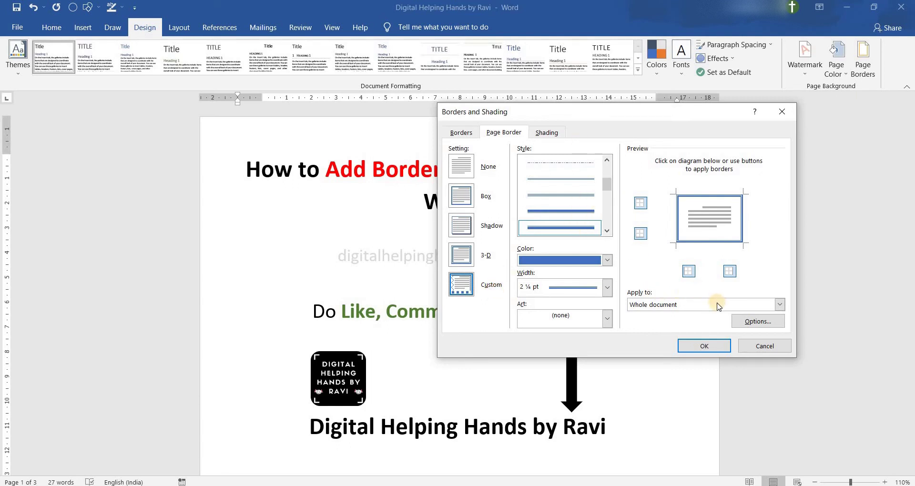
# Keep the border on the whole document and confirm 24 pt margins from the page edge.
pyautogui.click(780, 305)
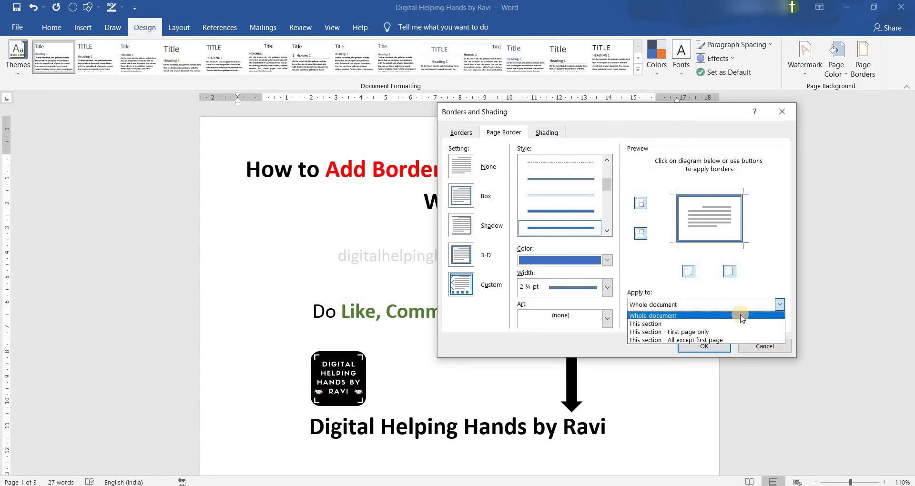
pyautogui.click(741, 316)
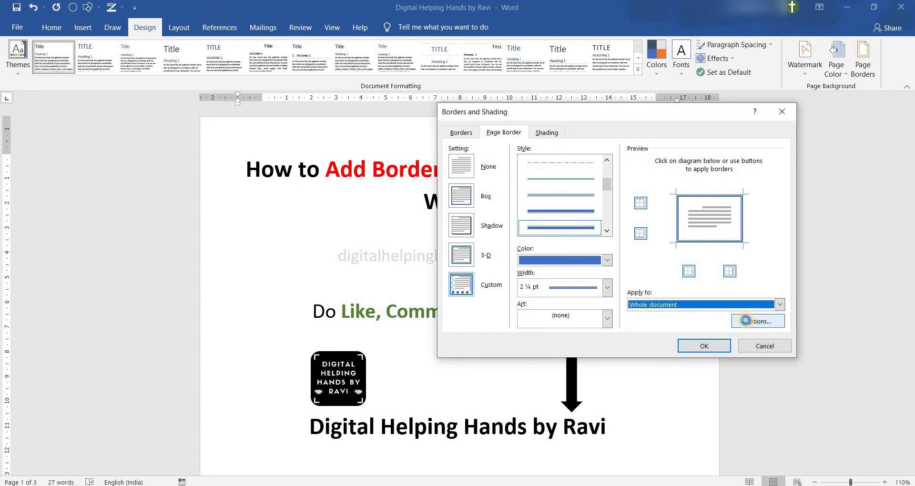
pyautogui.click(747, 323)
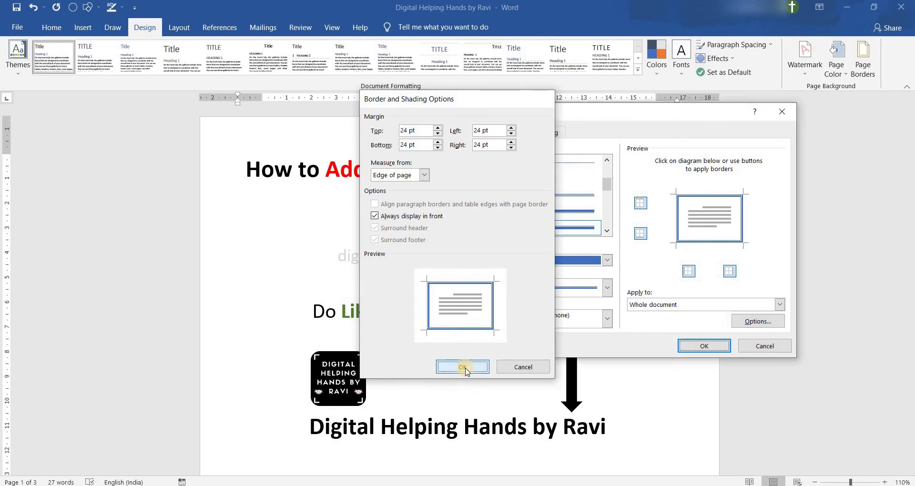
pyautogui.click(463, 367)
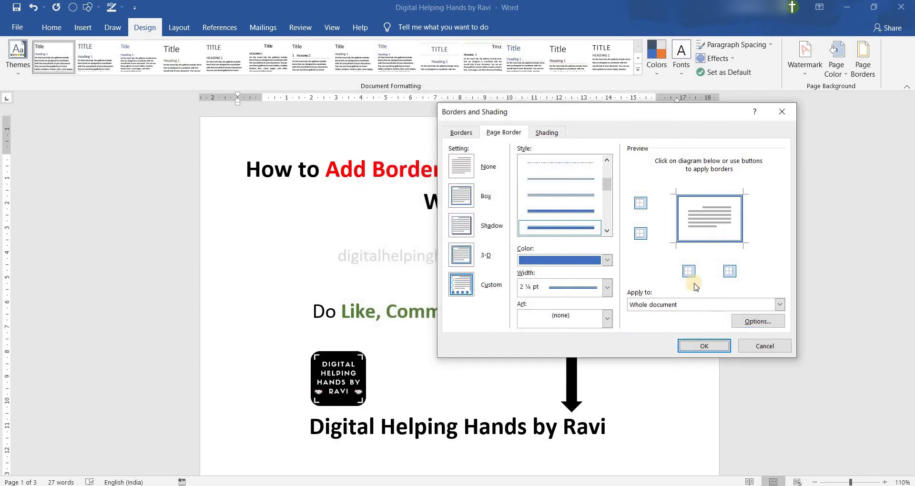
# Apply the blue border and scroll through pages 1 to 3 to check it.
pyautogui.click(699, 346)
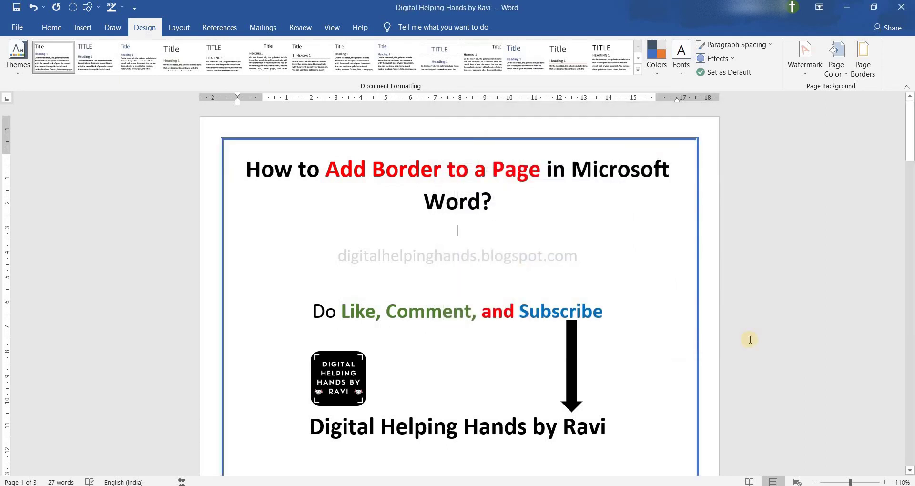
pyautogui.click(748, 339)
pyautogui.scroll(-6, 669, 371)
pyautogui.scroll(-2, 673, 371)
pyautogui.scroll(-5, 673, 372)
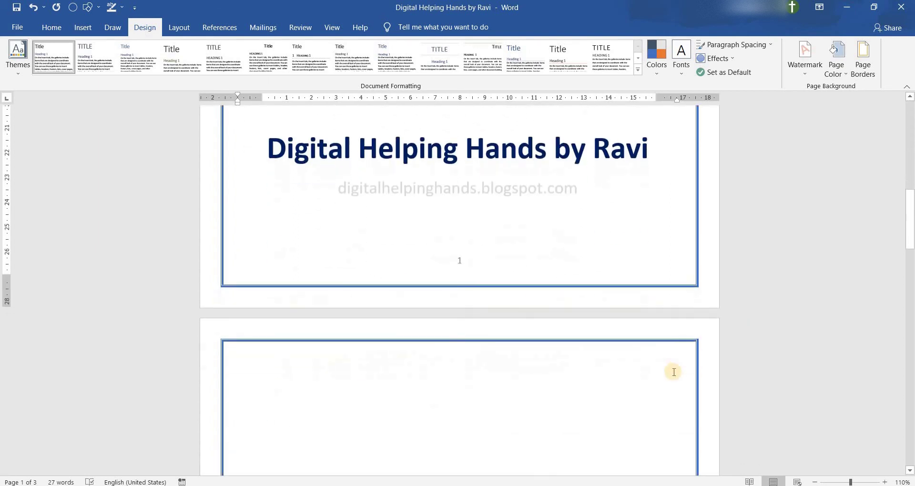
pyautogui.scroll(-2, 674, 372)
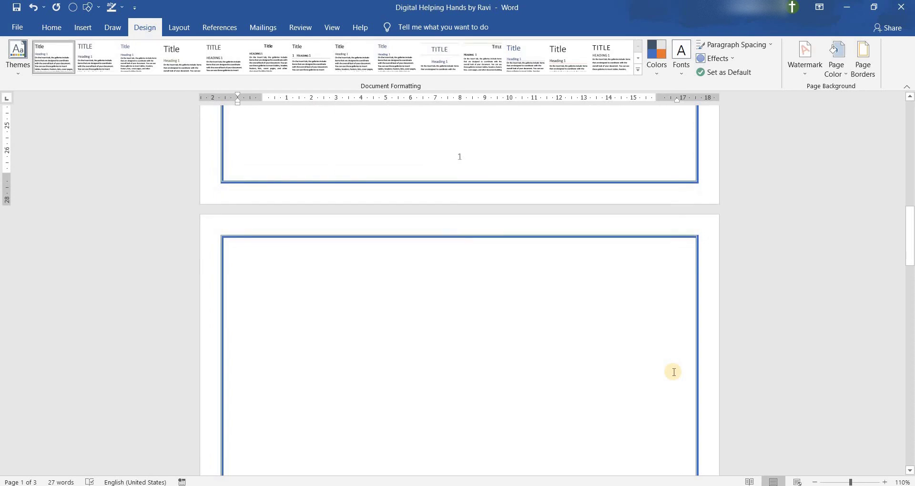
pyautogui.scroll(-3, 673, 371)
pyautogui.scroll(-3, 673, 372)
pyautogui.scroll(-4, 674, 374)
pyautogui.scroll(-3, 674, 376)
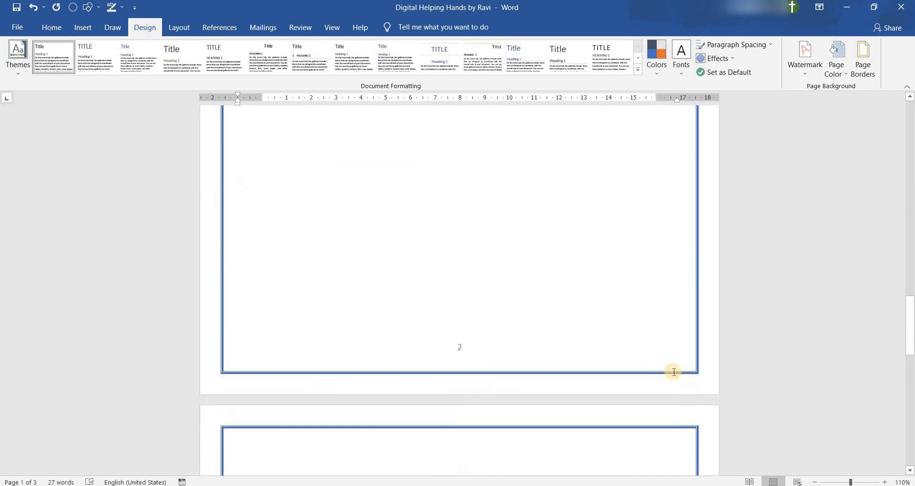
pyautogui.scroll(-1, 673, 374)
pyautogui.scroll(-5, 673, 372)
pyautogui.scroll(-1, 673, 372)
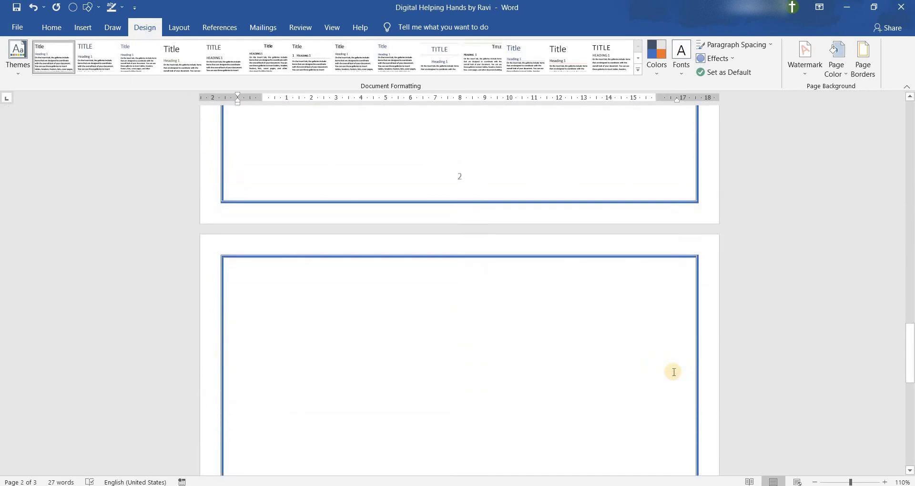
pyautogui.scroll(-5, 673, 372)
pyautogui.scroll(-5, 673, 372)
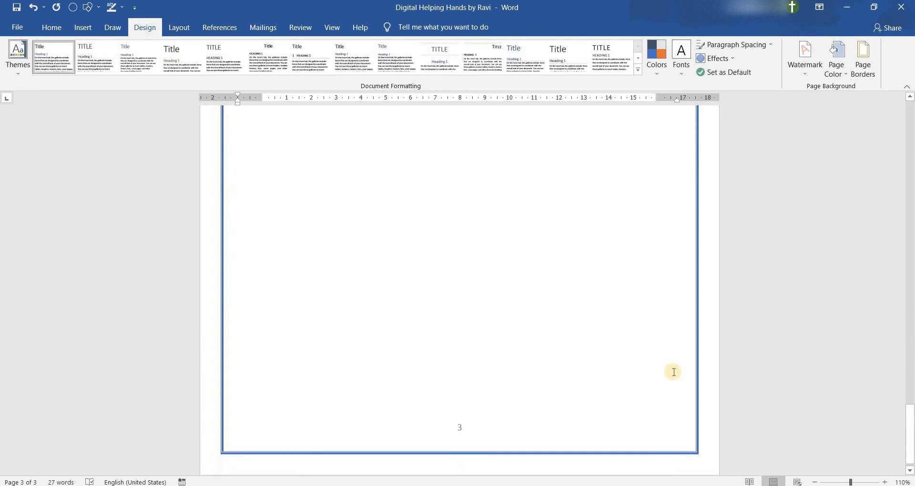
pyautogui.scroll(-5, 674, 371)
pyautogui.scroll(-4, 673, 372)
pyautogui.scroll(10, 673, 371)
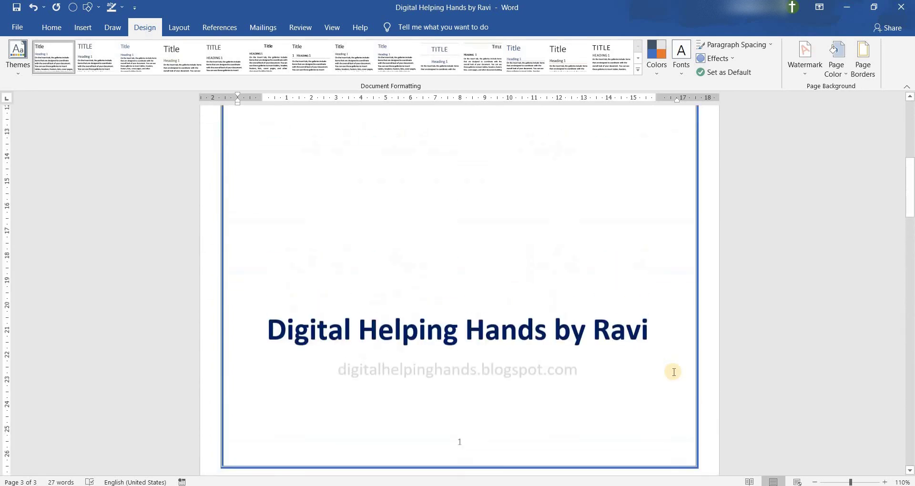
pyautogui.scroll(3, 674, 373)
pyautogui.scroll(5, 673, 373)
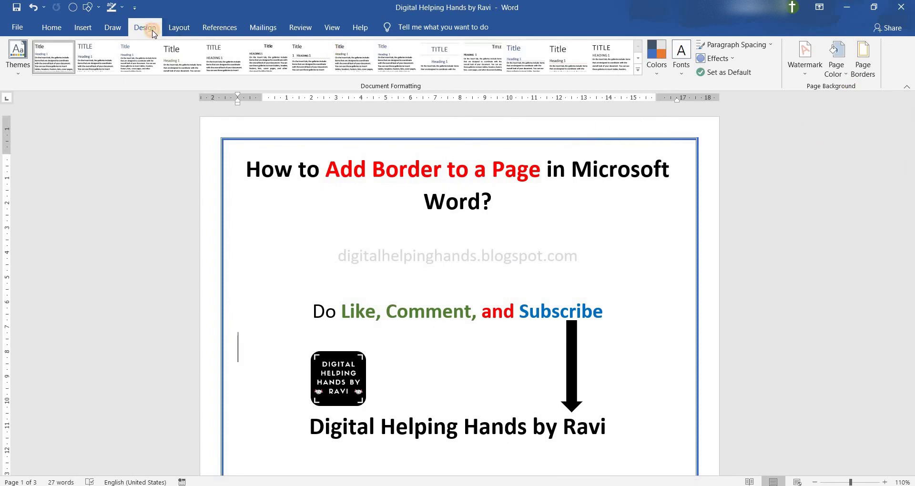
# Change the page border setting to None for the whole document and confirm.
pyautogui.click(873, 70)
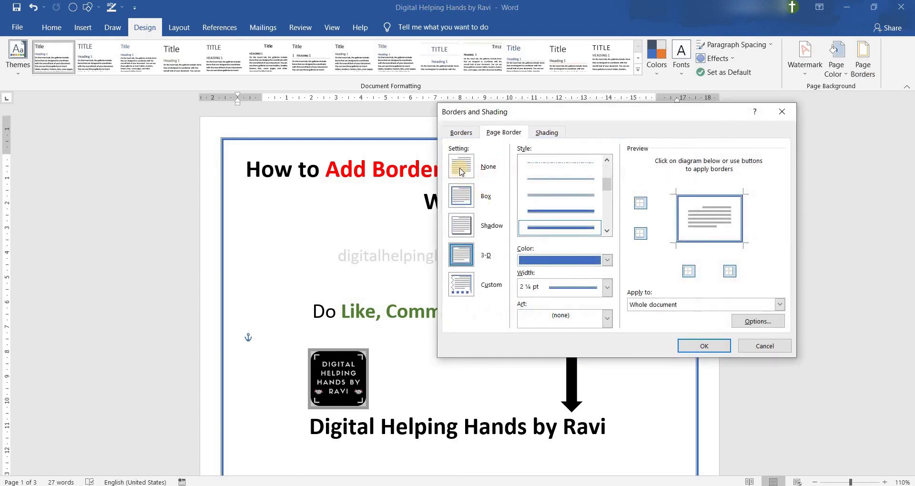
pyautogui.click(461, 171)
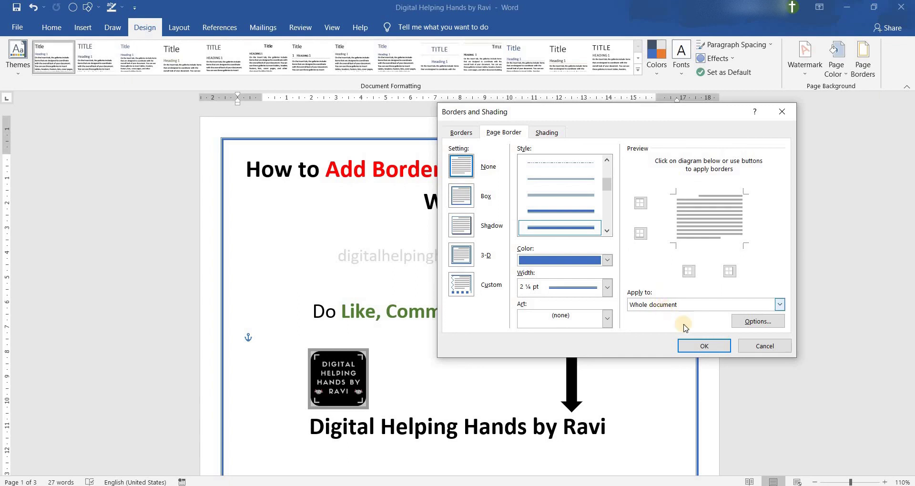
pyautogui.click(724, 351)
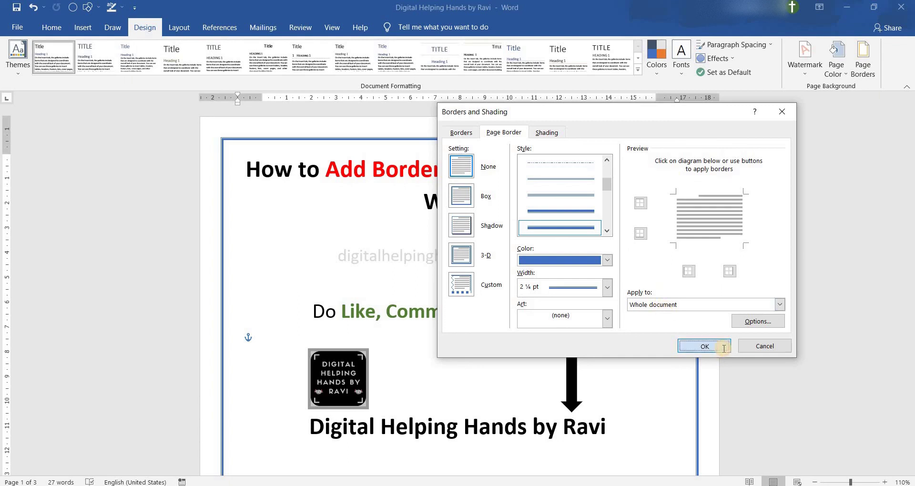